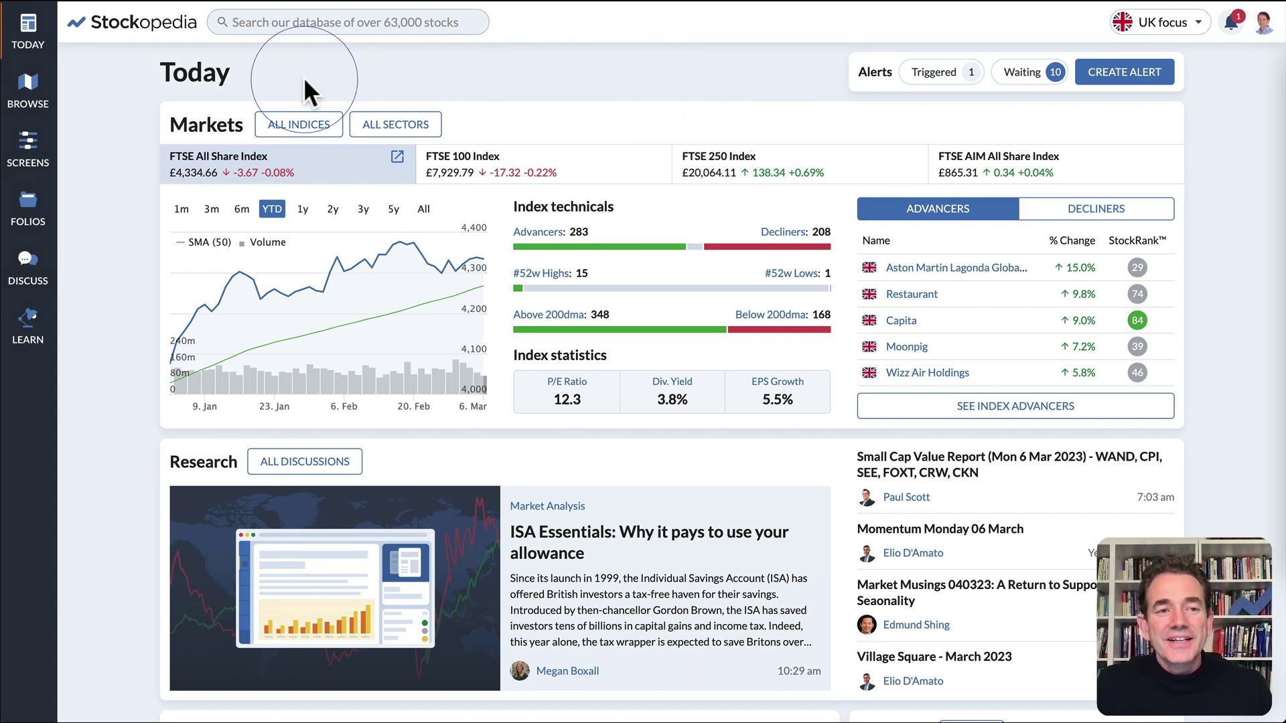
# - Open the popular screens overview and look through both the Stockopedia Screens and Guru Screens collections
pyautogui.click(28, 94)
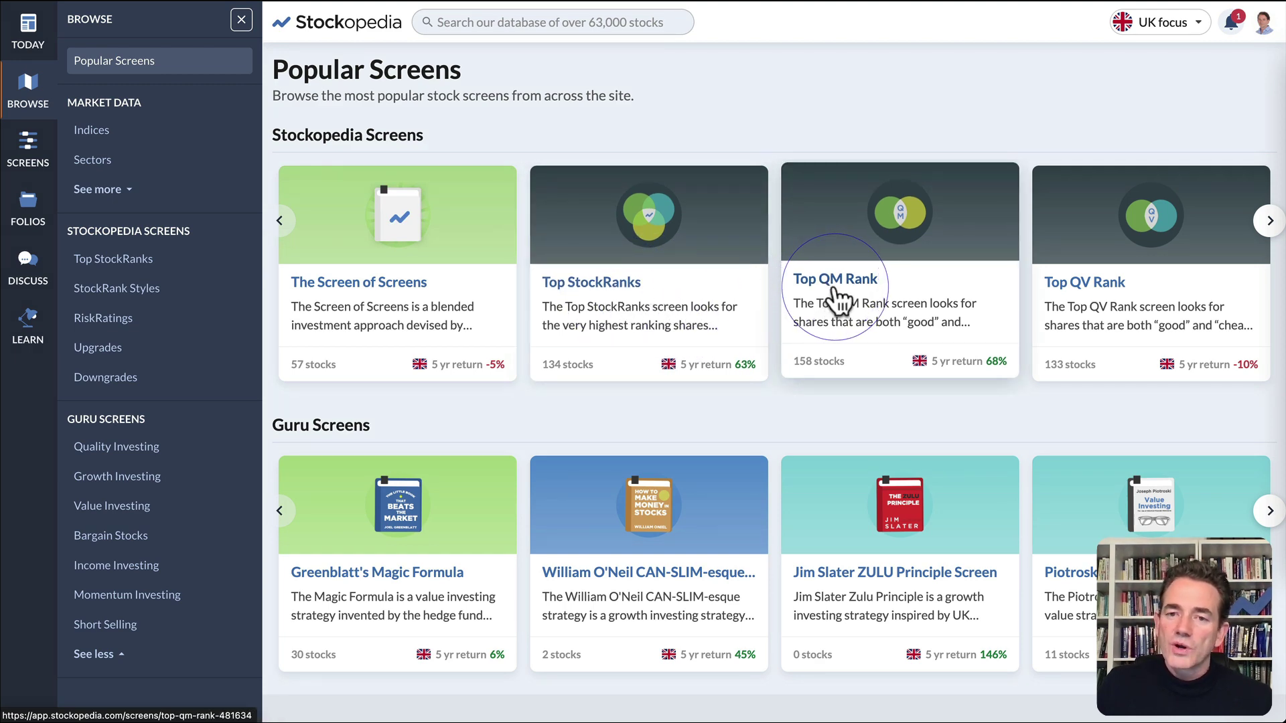
pyautogui.click(1267, 224)
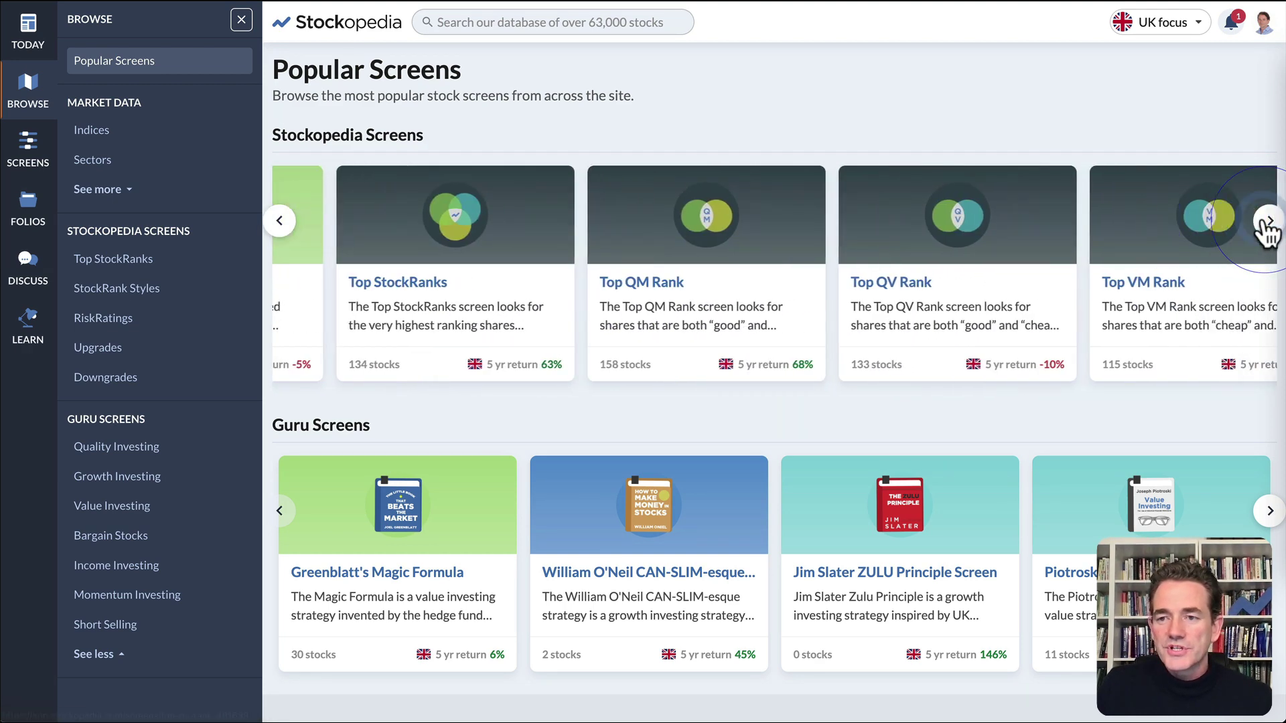
pyautogui.click(1267, 224)
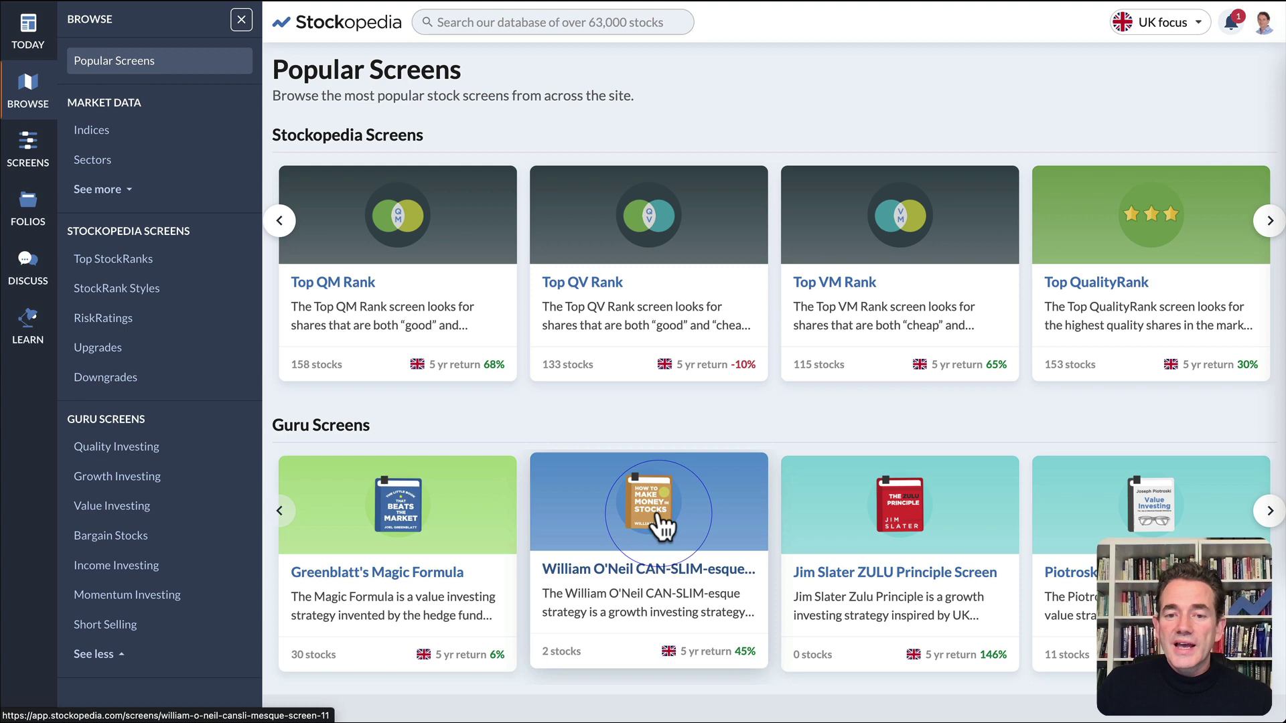
pyautogui.click(1269, 511)
pyautogui.click(1269, 511)
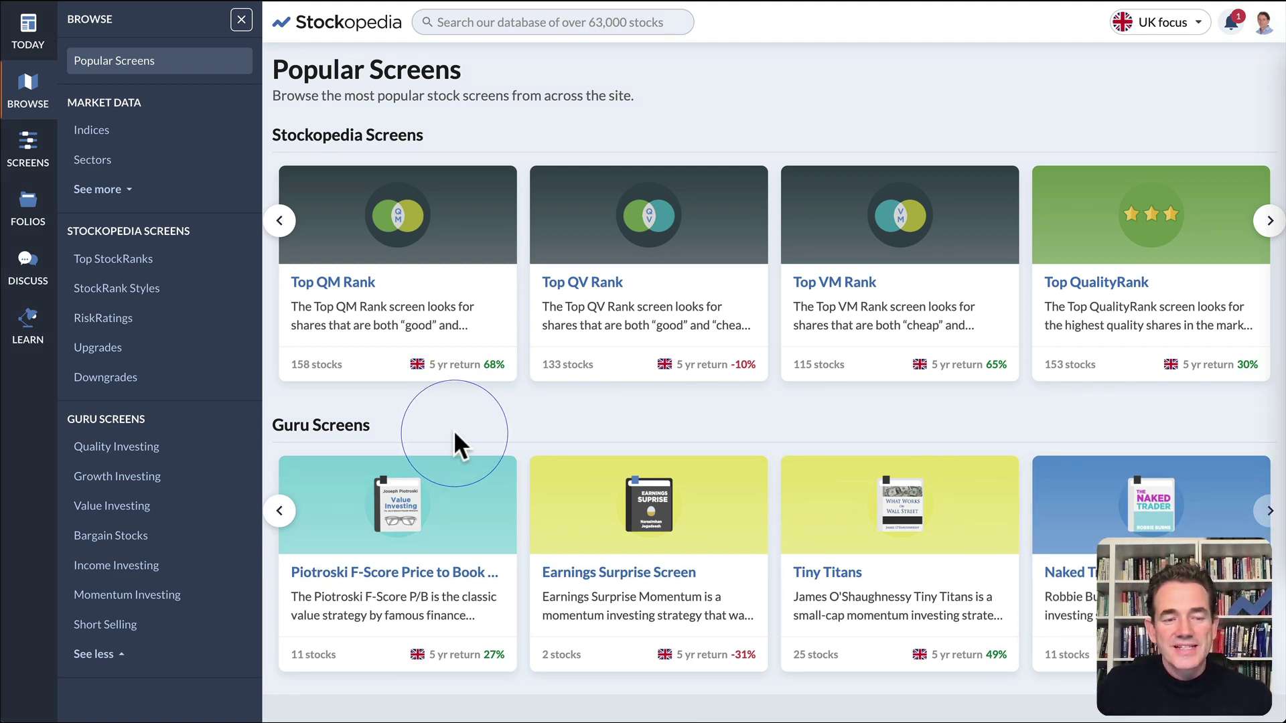
pyautogui.click(271, 341)
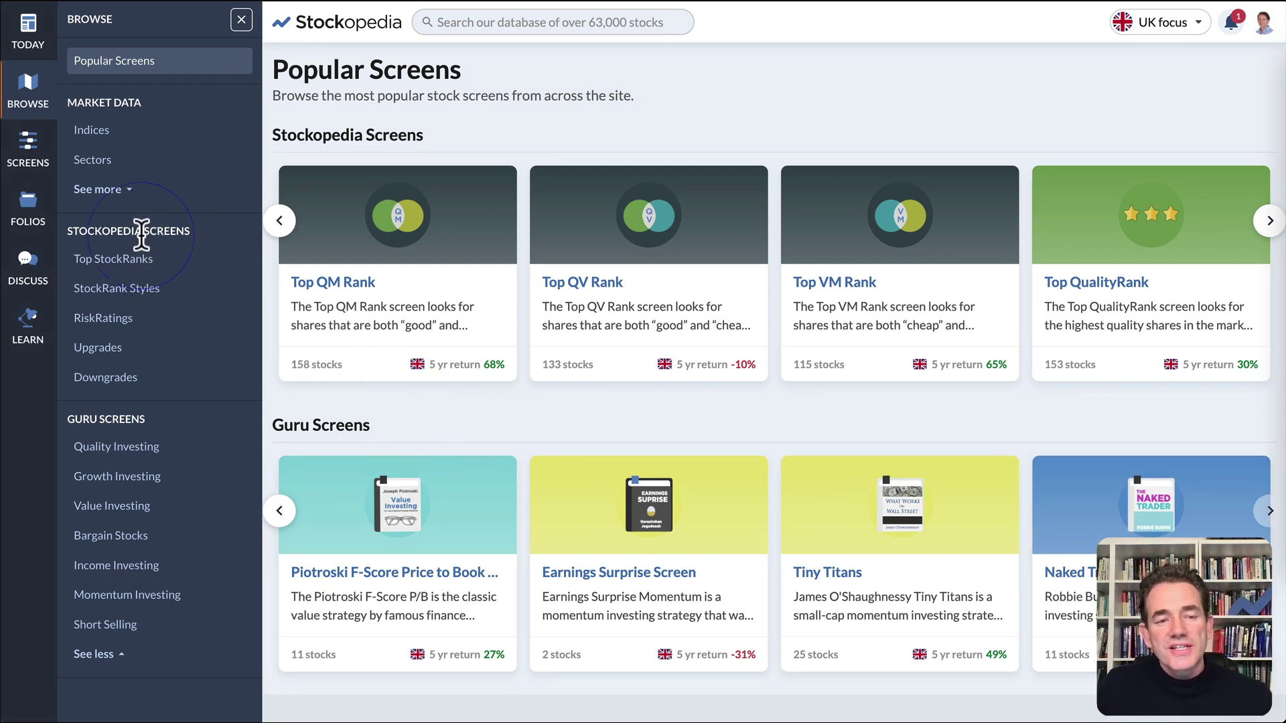
# - Review the Top StockRanks, StockRank Styles and RiskRatings groups of the Stockopedia screens
pyautogui.moveTo(68, 232); pyautogui.dragTo(187, 230)
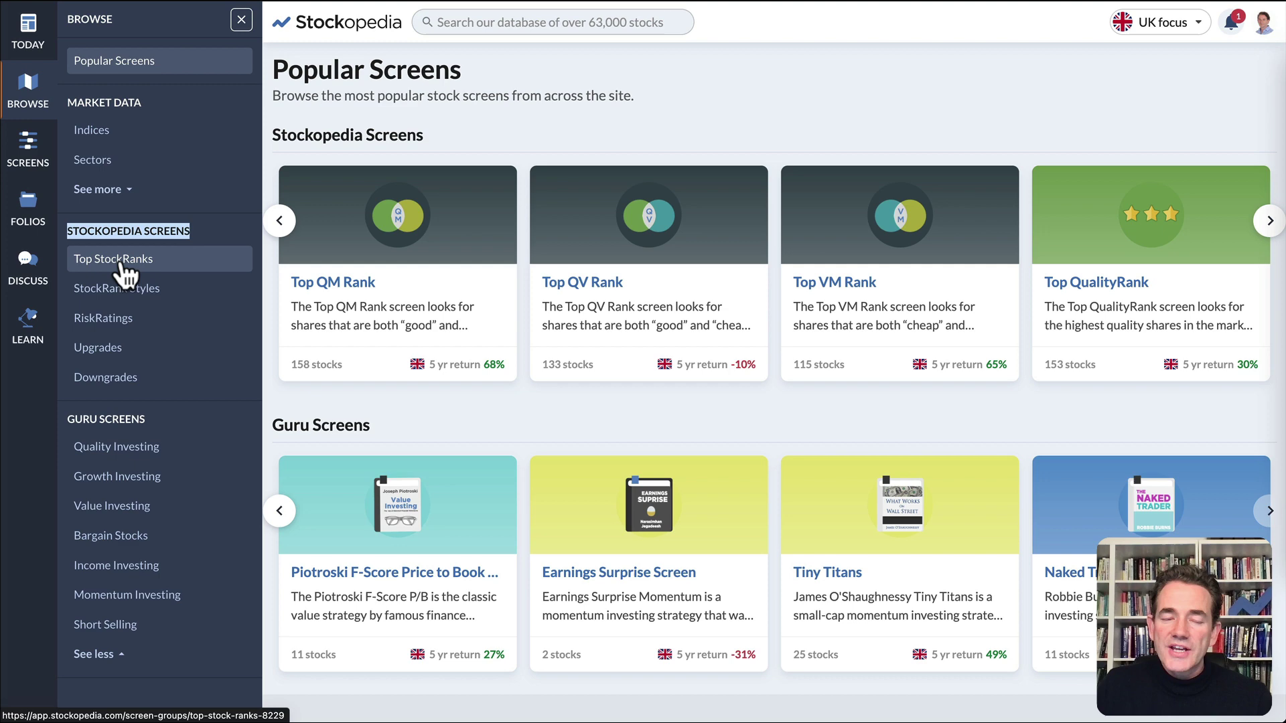
pyautogui.click(125, 265)
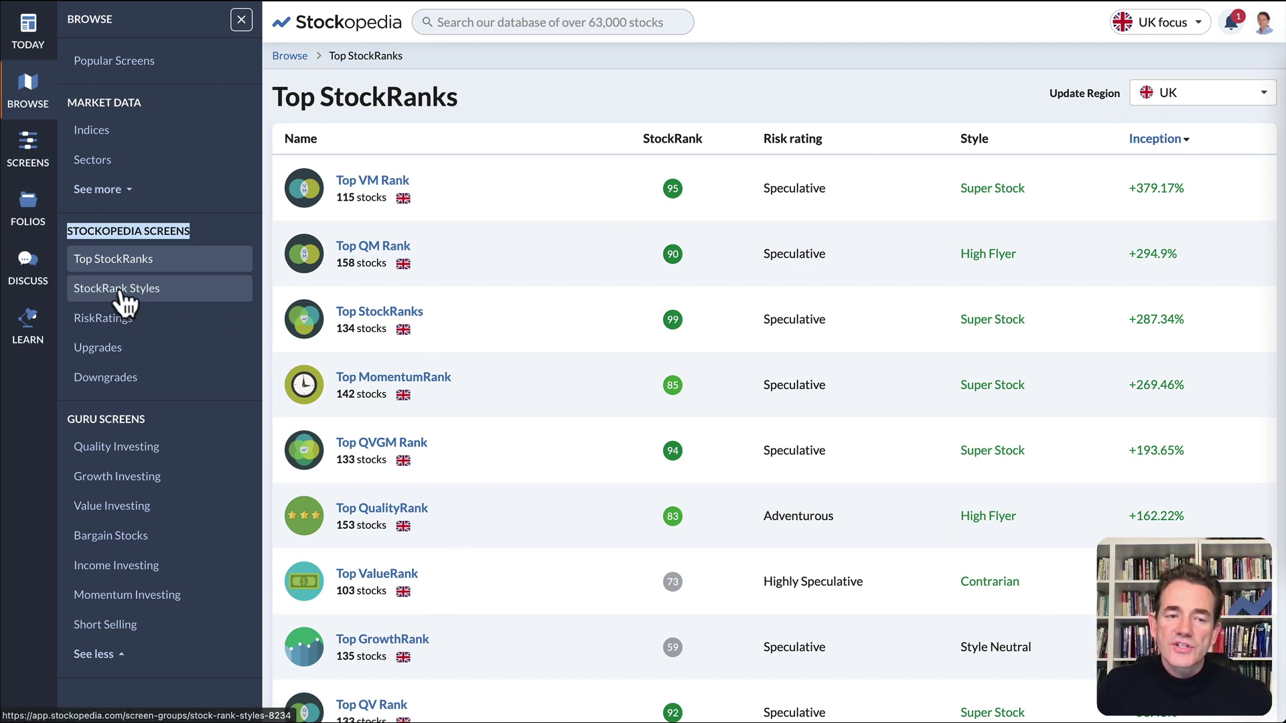
pyautogui.click(197, 284)
pyautogui.scroll(-3, 436, 271)
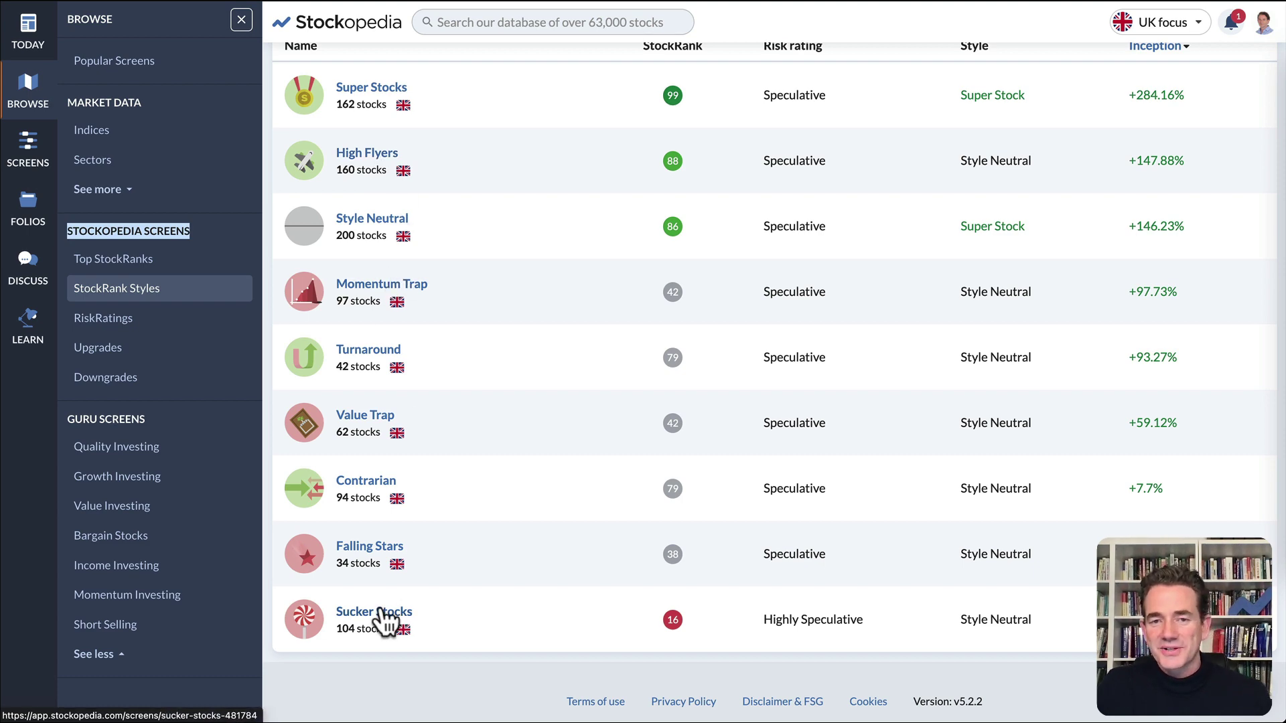
pyautogui.click(113, 320)
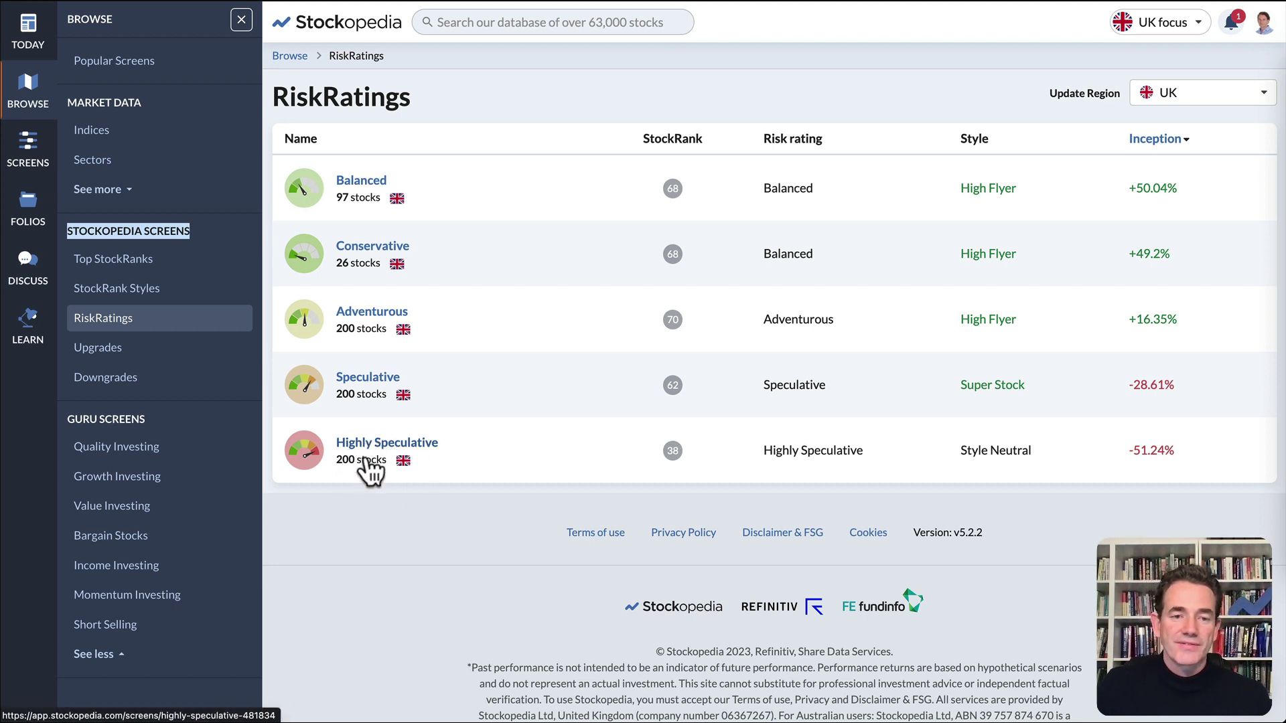
# - View the New 90+ StockRank screen from the Upgrades group and the list of Downgrades screens
pyautogui.click(122, 355)
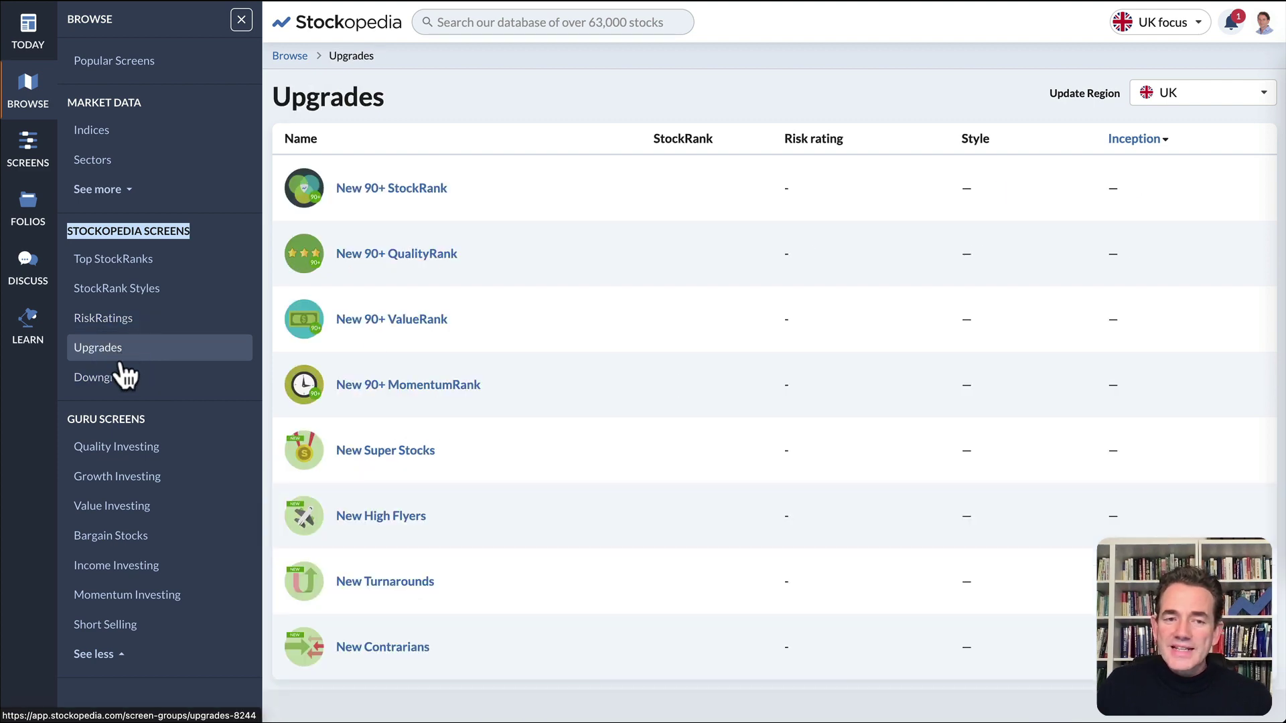
pyautogui.click(414, 194)
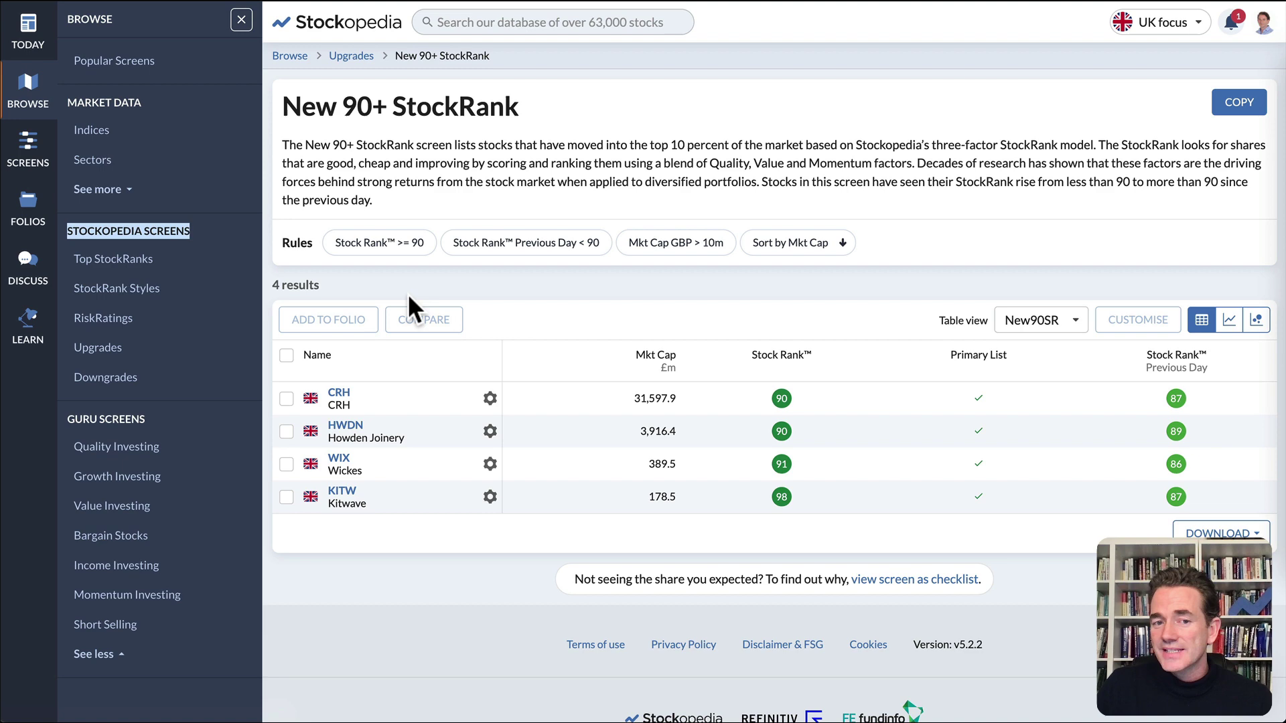
pyautogui.click(132, 386)
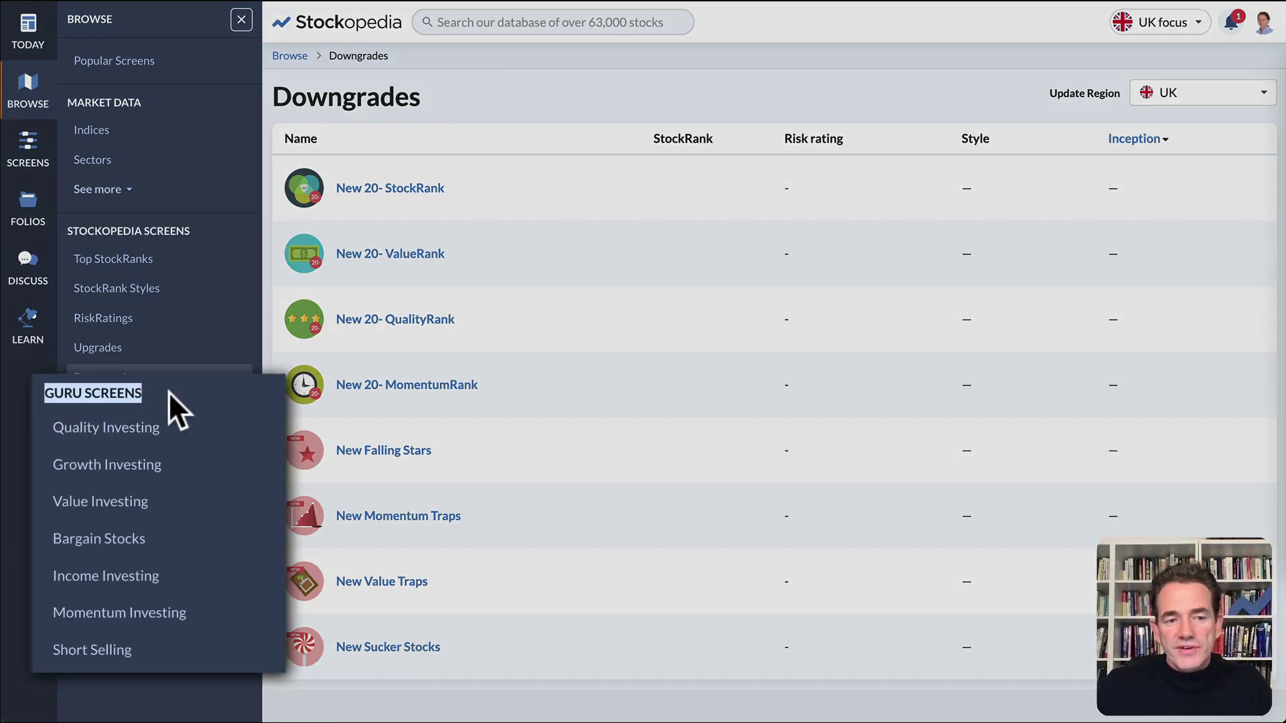
# - Review every guru screen category from Quality, Growth and Value Investing through Bargain Stocks, Income and Momentum Investing to Short Selling
pyautogui.click(123, 435)
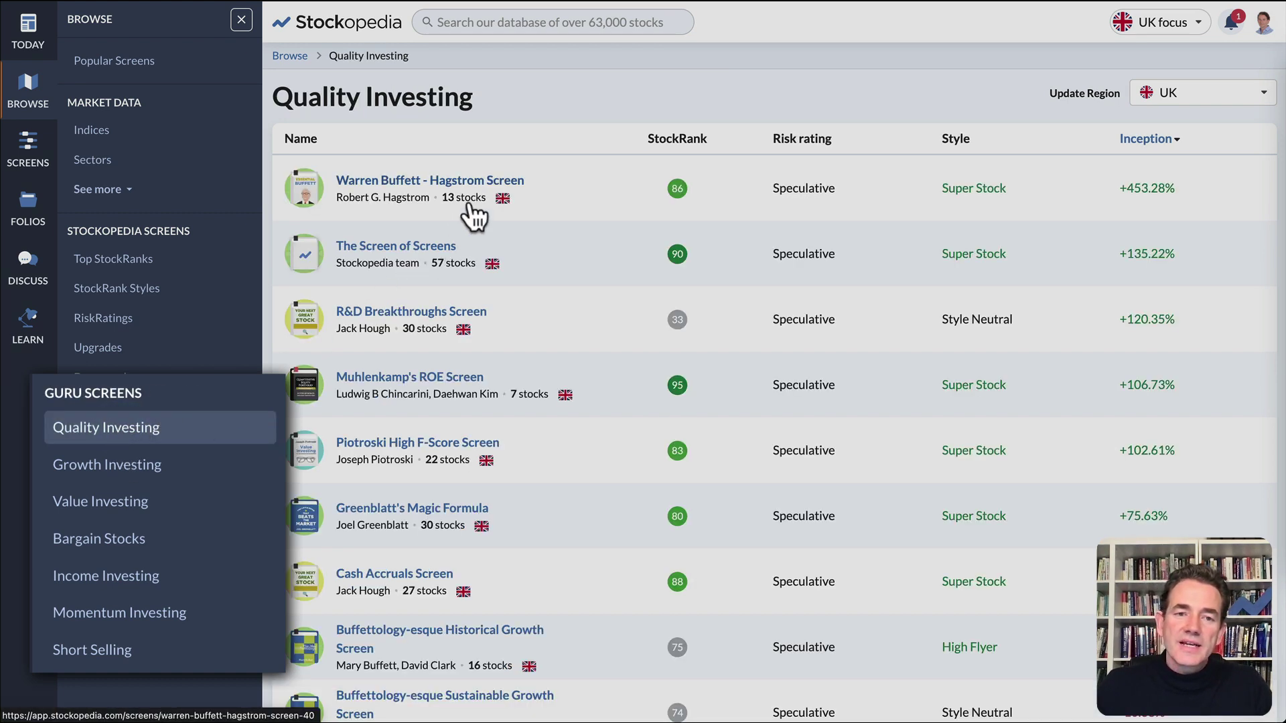
pyautogui.click(154, 468)
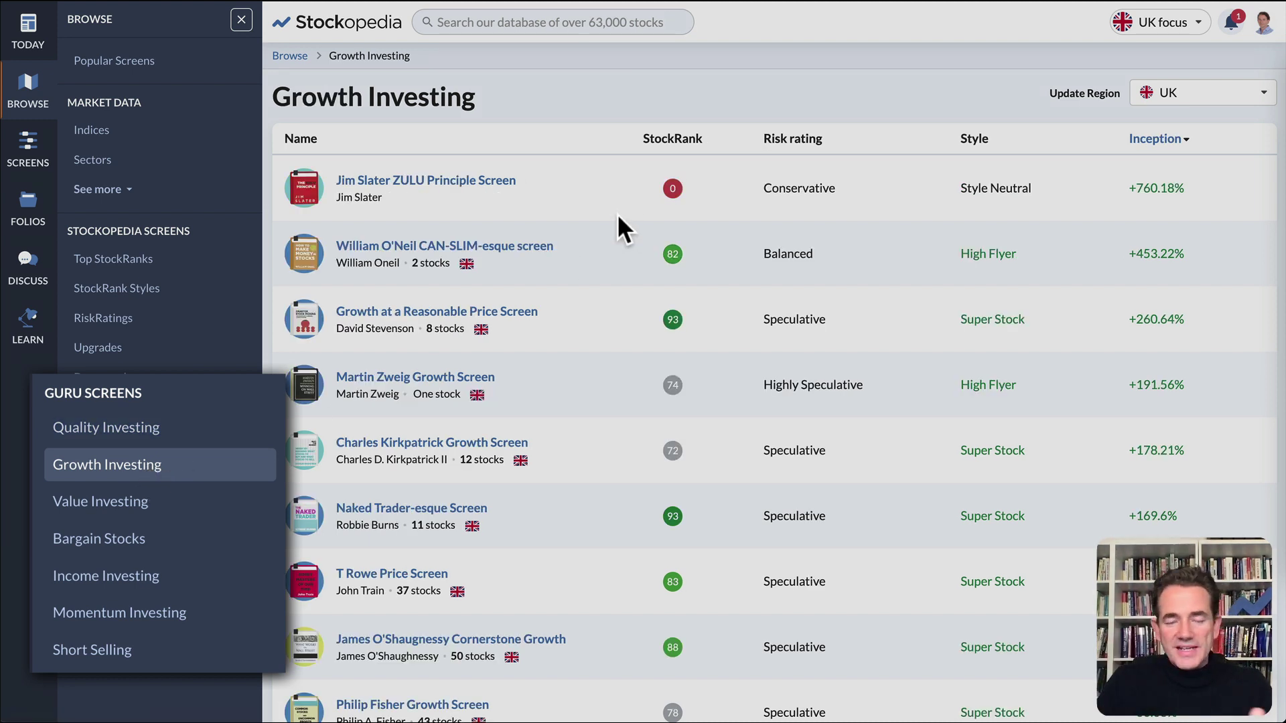
pyautogui.click(163, 514)
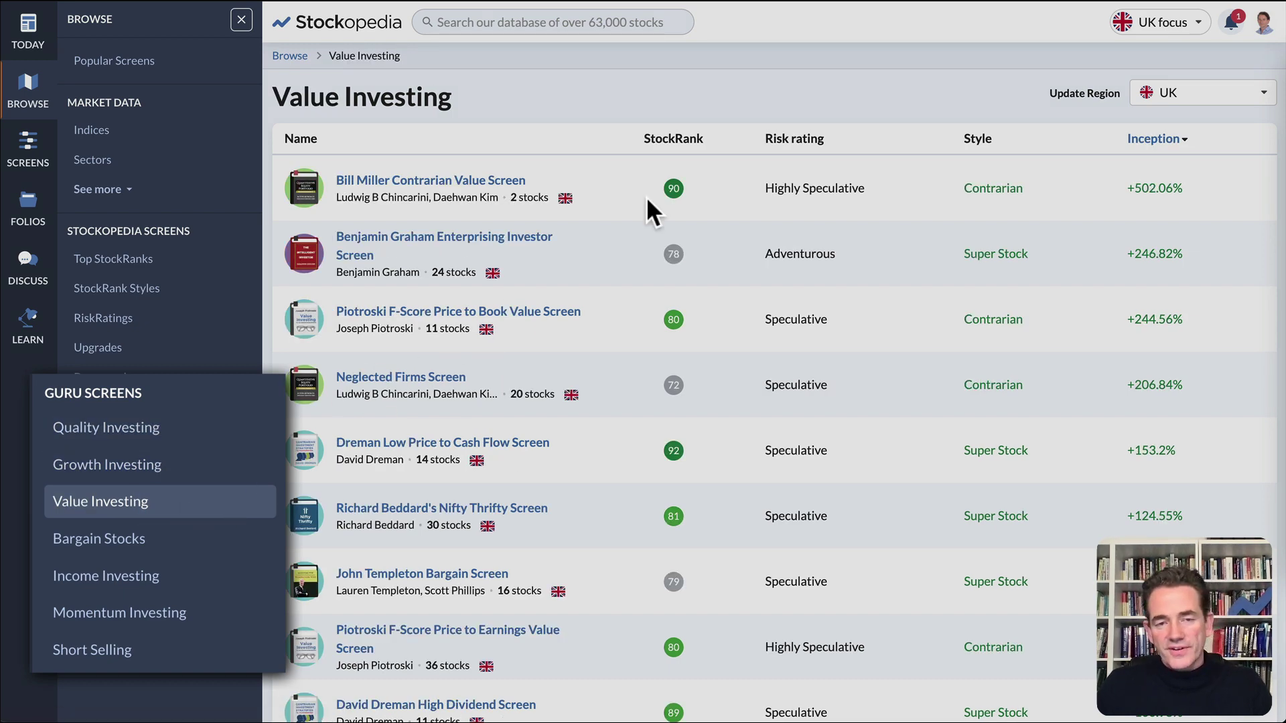
pyautogui.click(178, 542)
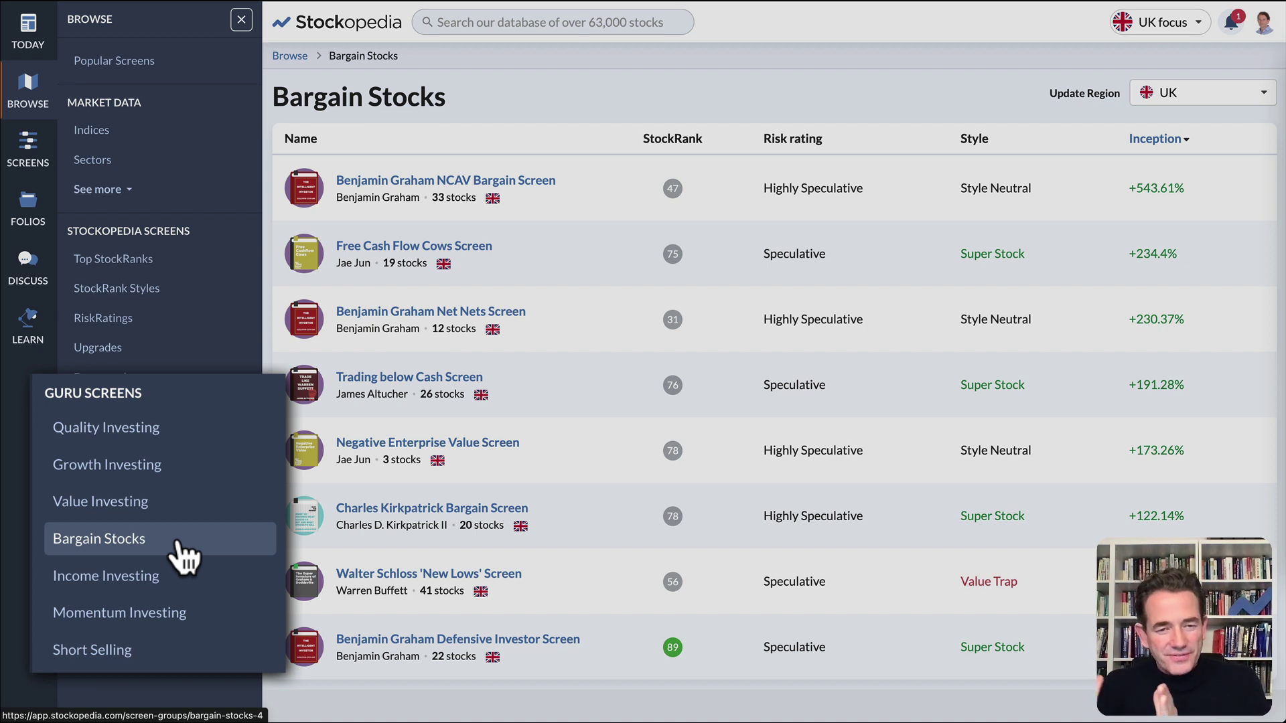
pyautogui.click(158, 580)
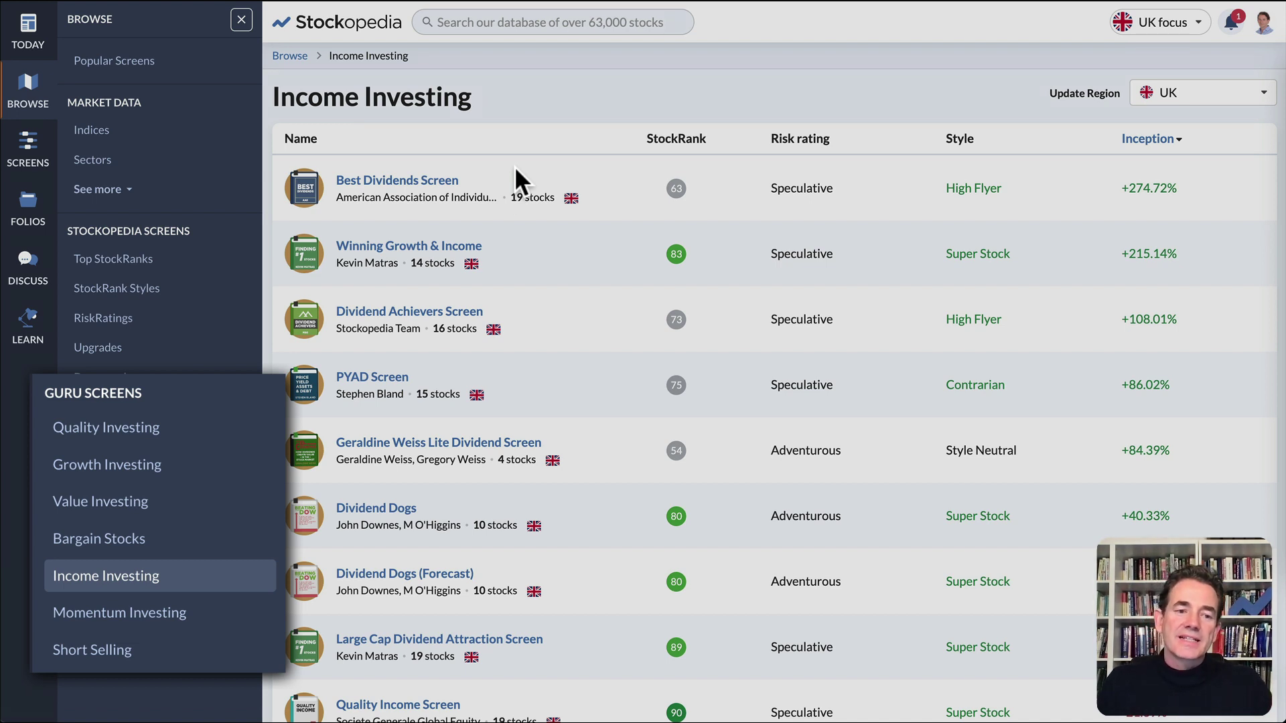
pyautogui.click(184, 613)
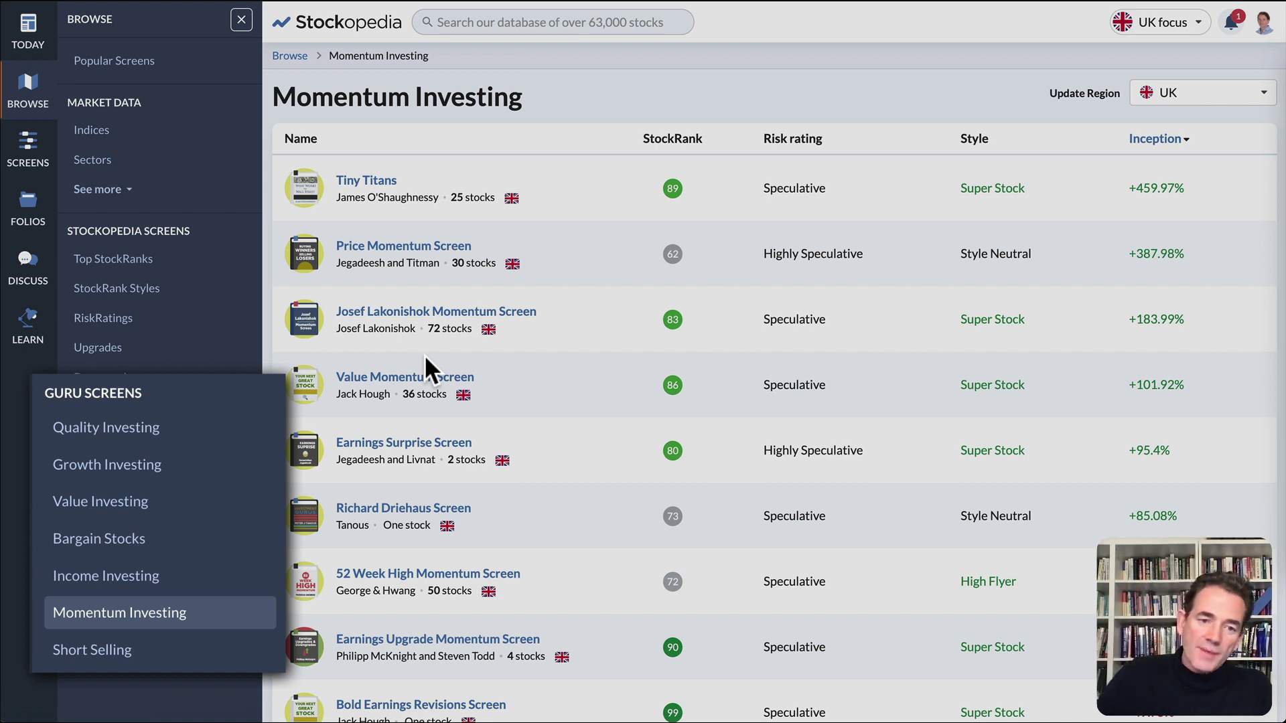
pyautogui.click(122, 653)
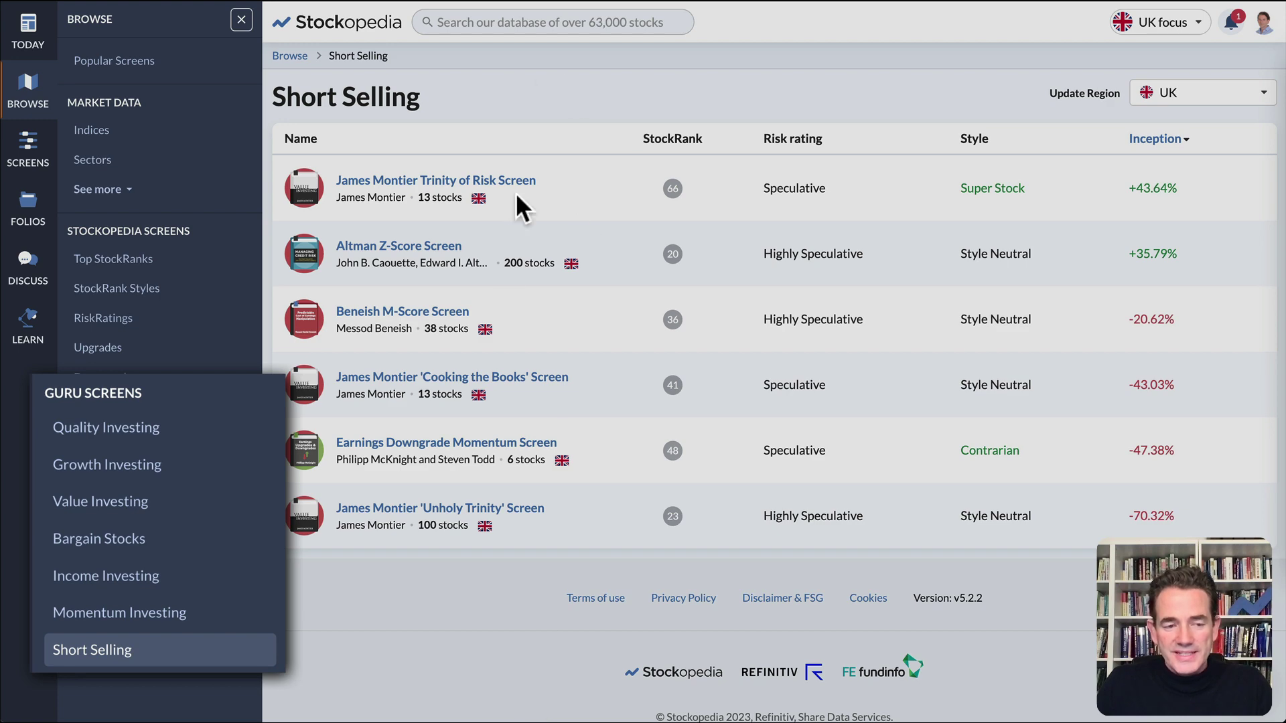
# - Open the Benjamin Graham Enterprising Investor Screen from Value Investing and examine its description, performance chart and qualifying stocks
pyautogui.click(106, 504)
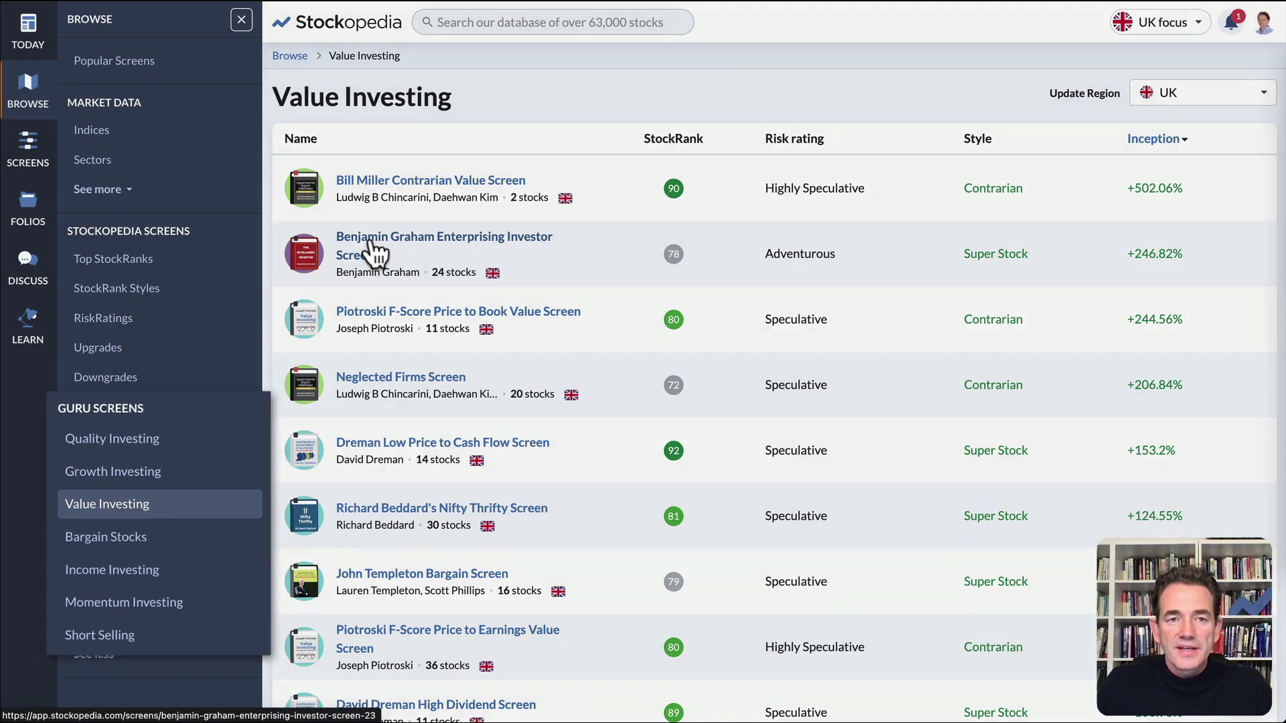
pyautogui.click(375, 254)
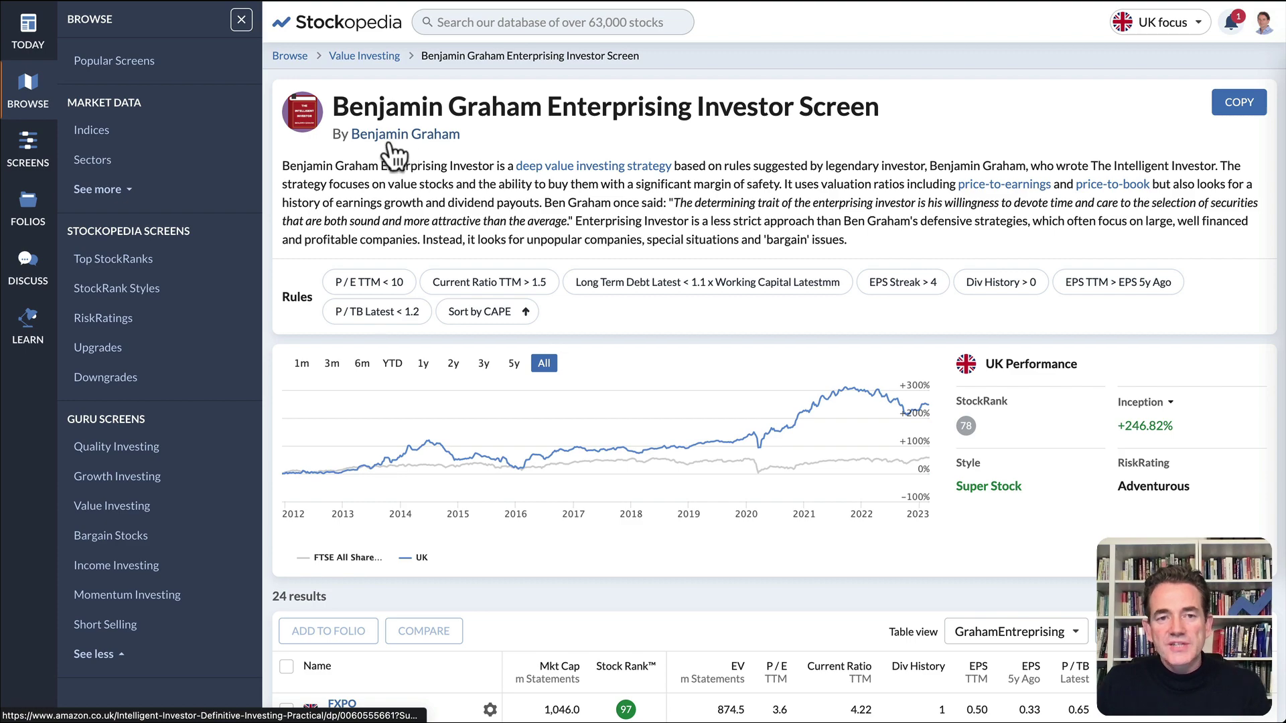
pyautogui.moveTo(282, 164); pyautogui.dragTo(819, 240)
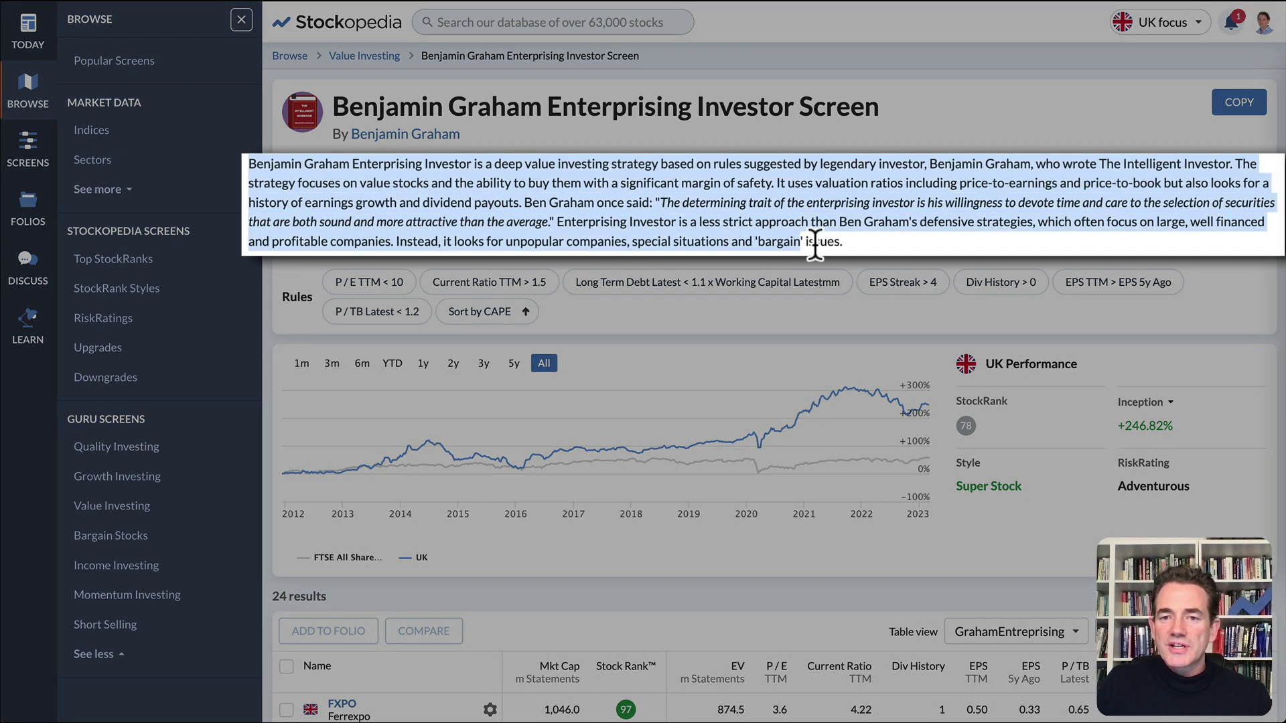
pyautogui.click(854, 245)
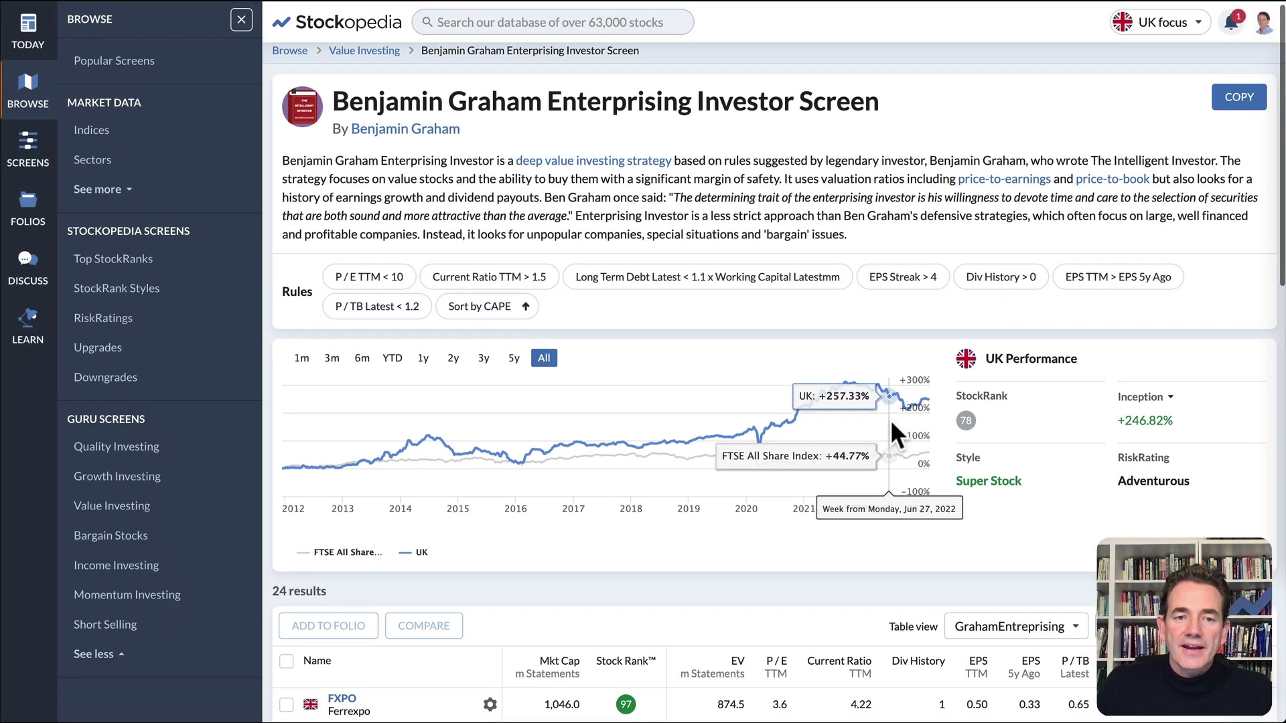
pyautogui.scroll(-8, 890, 420)
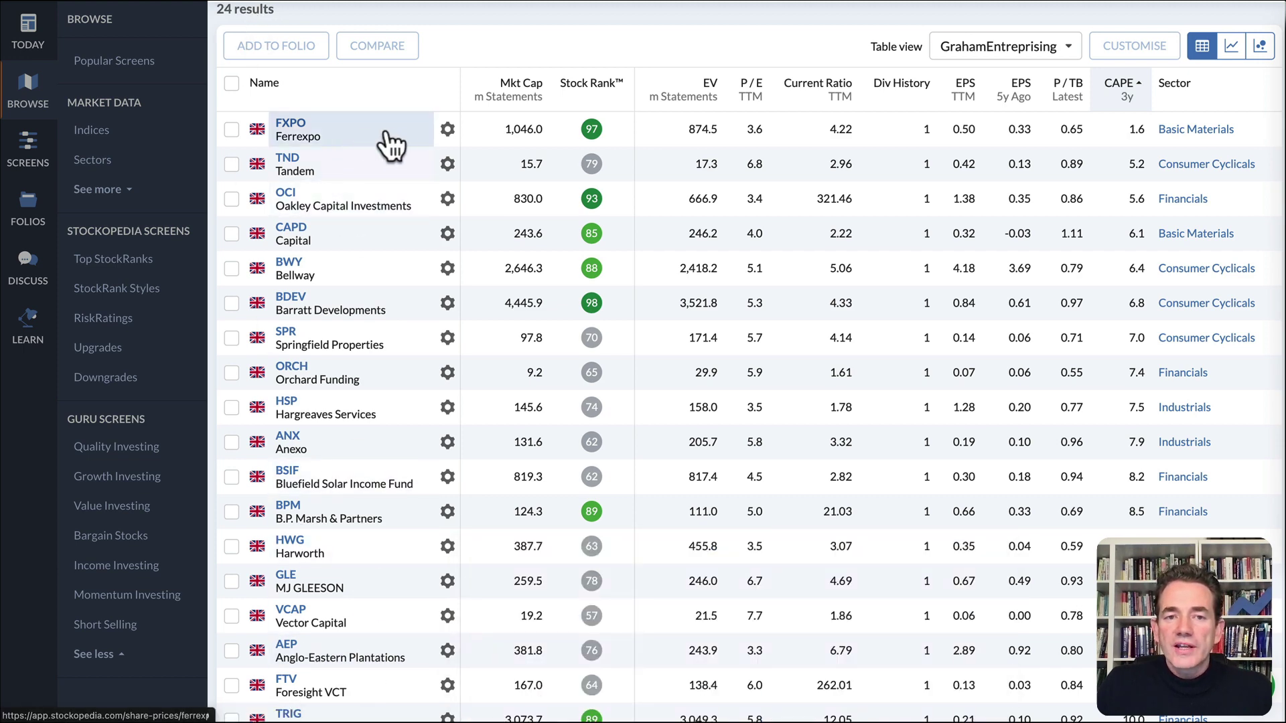
pyautogui.moveTo(388, 138)
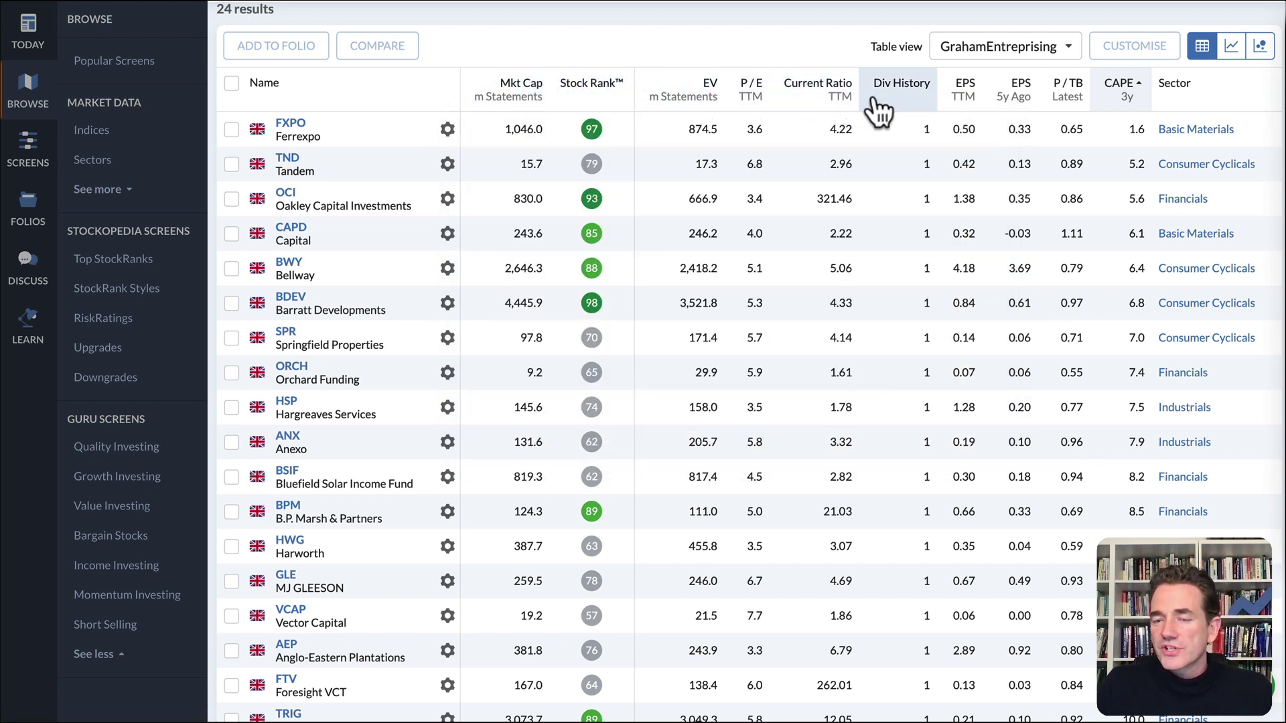
# - Show the screen's results in the Ranks table view and switch them to the Value view
pyautogui.click(1022, 60)
pyautogui.click(983, 122)
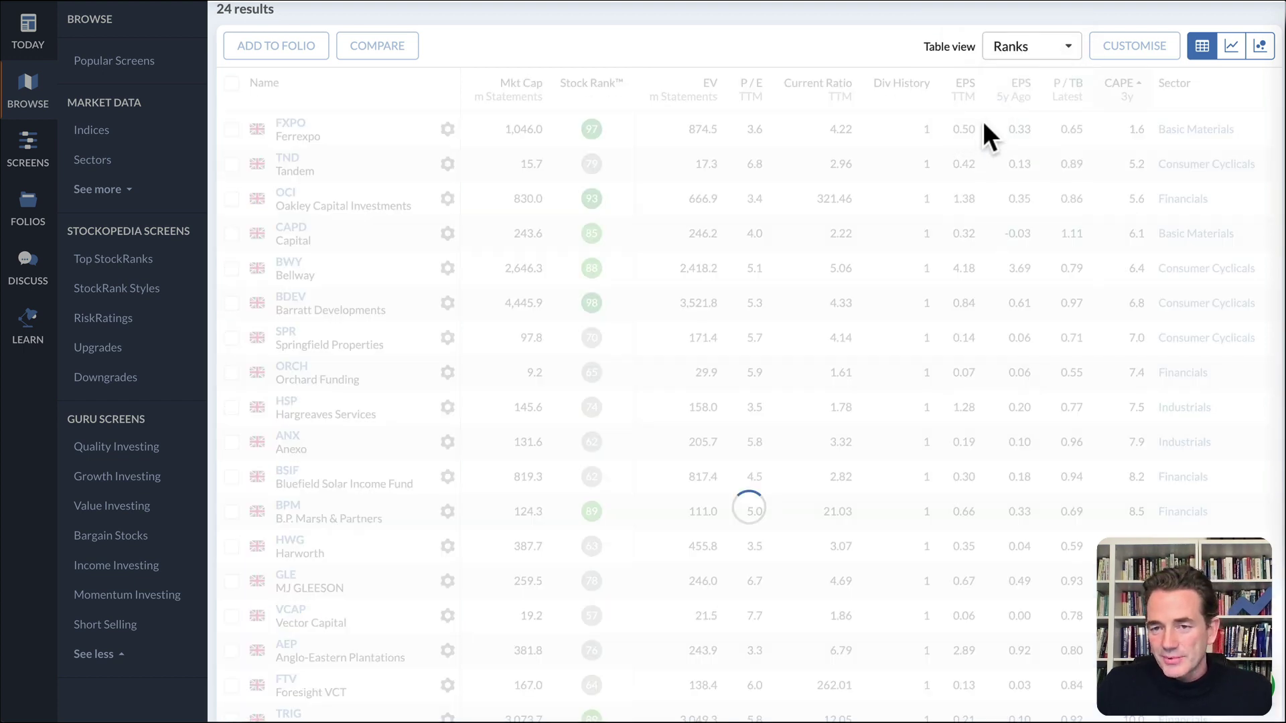
pyautogui.click(1031, 46)
pyautogui.click(1028, 175)
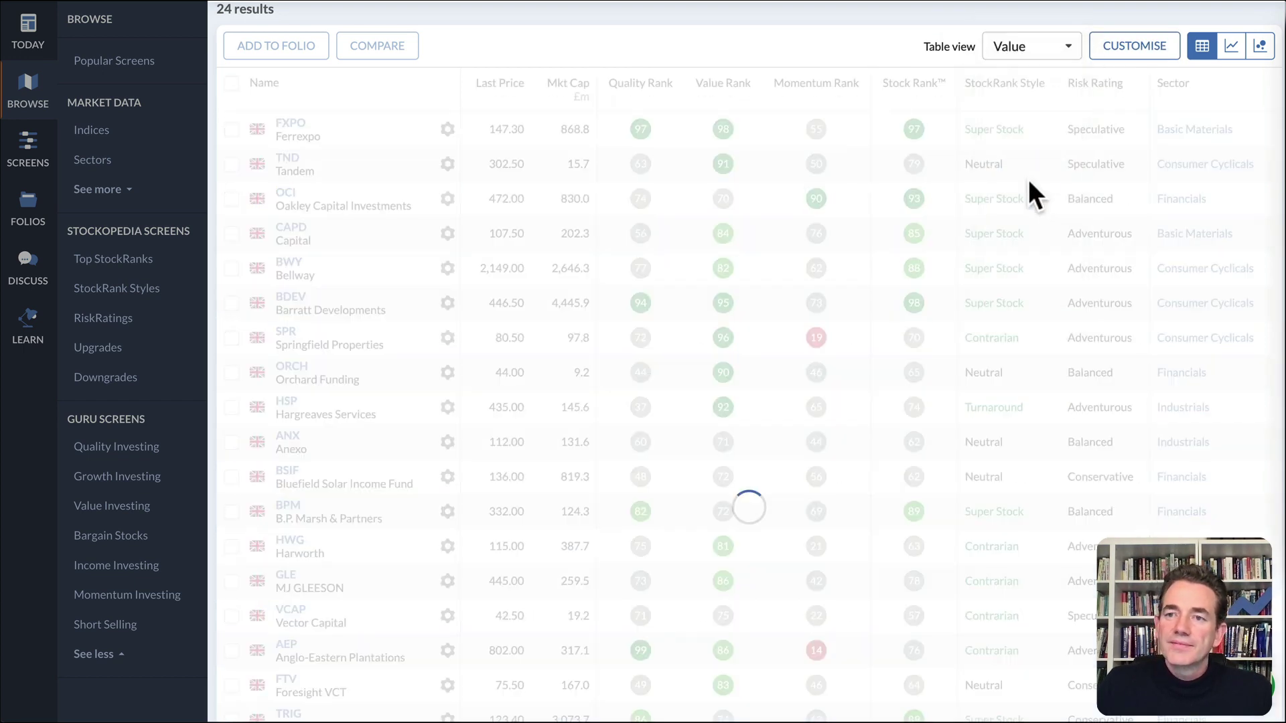
# - Make a copy of the Benjamin Graham Enterprising Investor Screen with an empty description and open the copy from My Screens
pyautogui.scroll(9, 1031, 181)
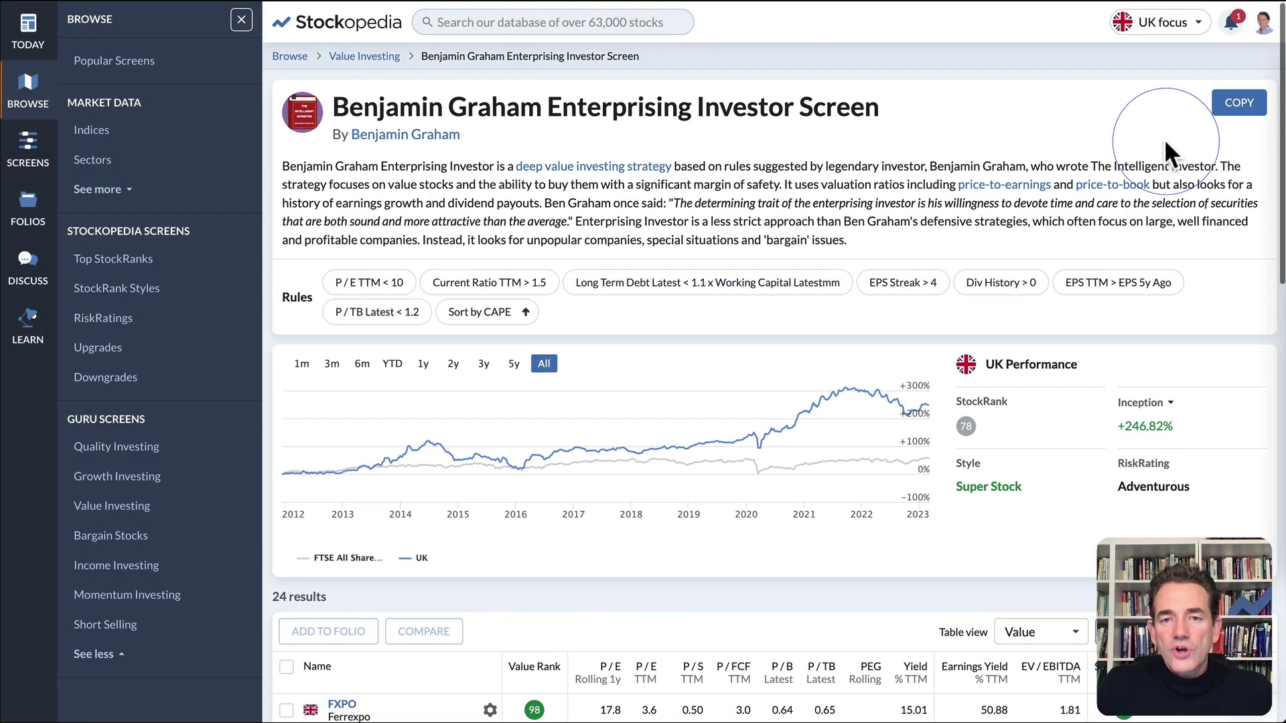
pyautogui.click(1239, 107)
pyautogui.click(764, 474)
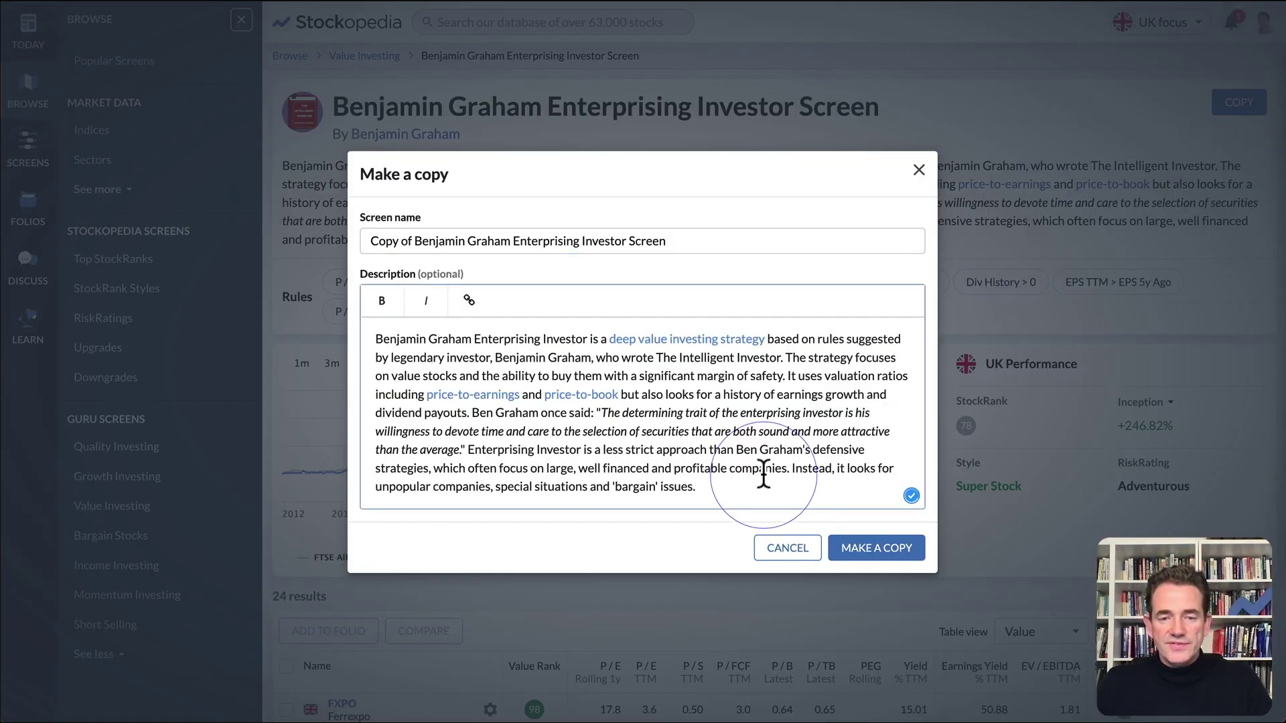
pyautogui.hotkey('ctrl', 'a')
pyautogui.press('BackSpace')
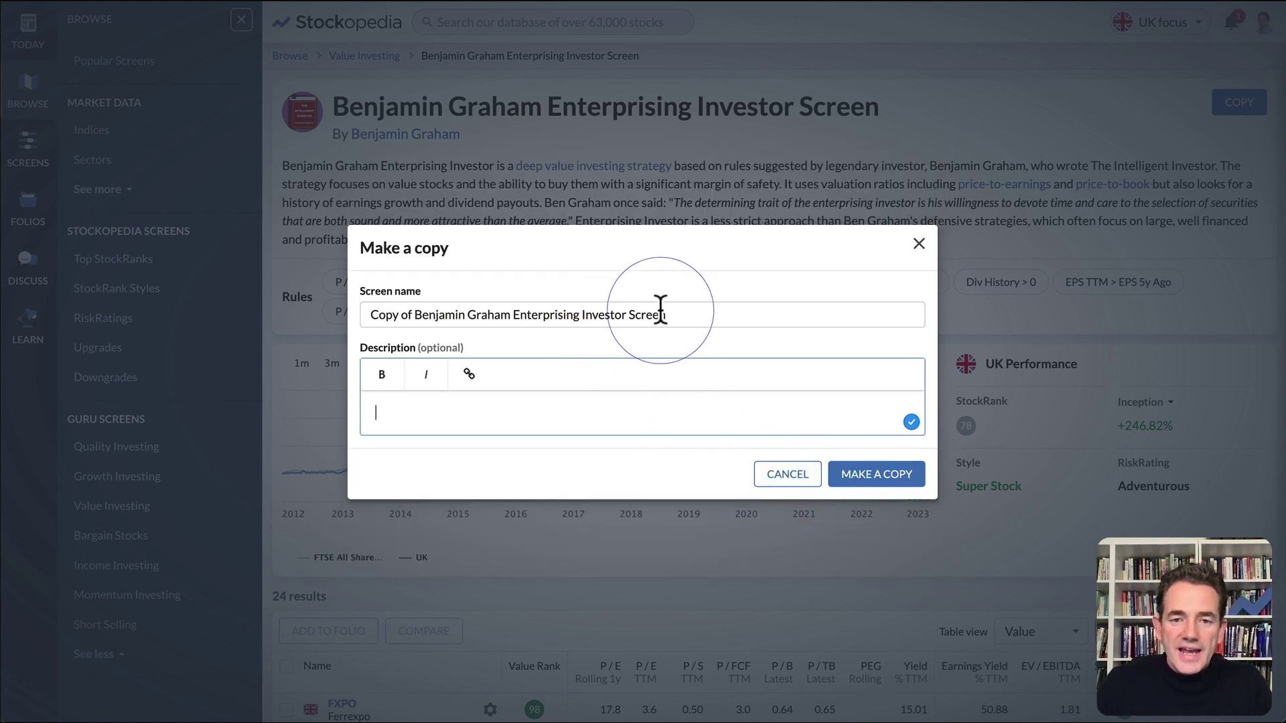
pyautogui.click(879, 474)
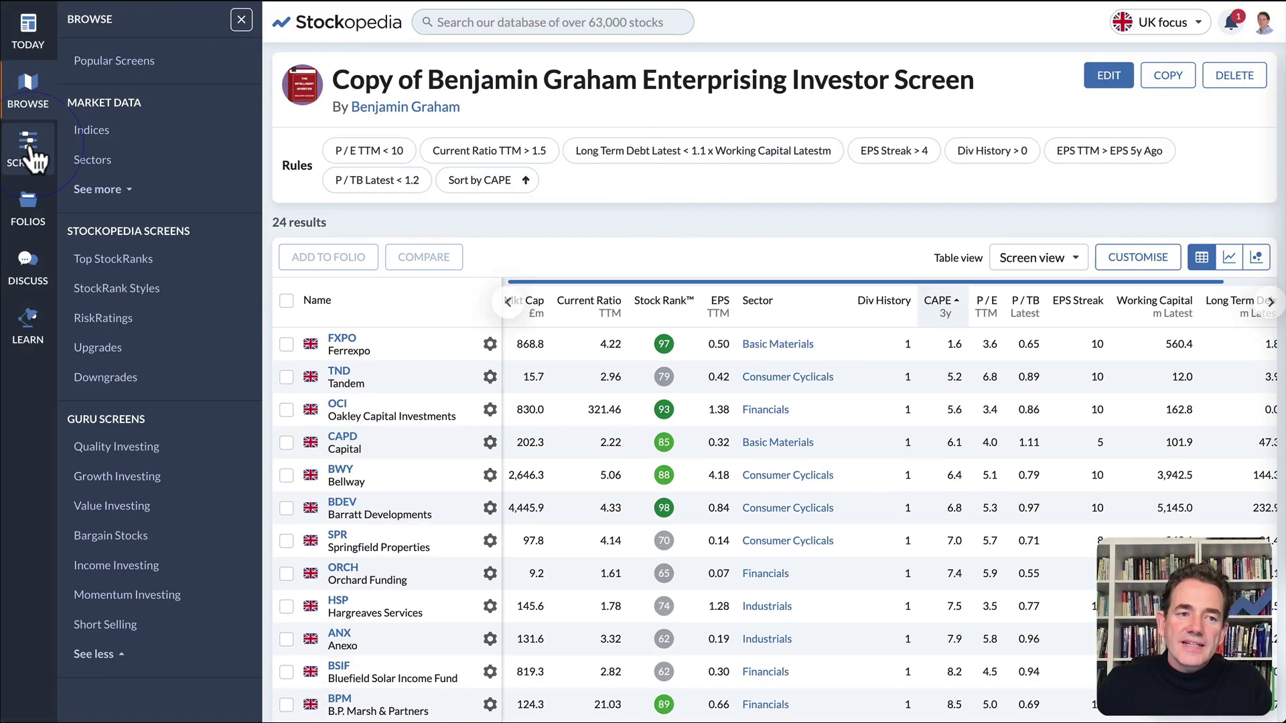
pyautogui.click(31, 162)
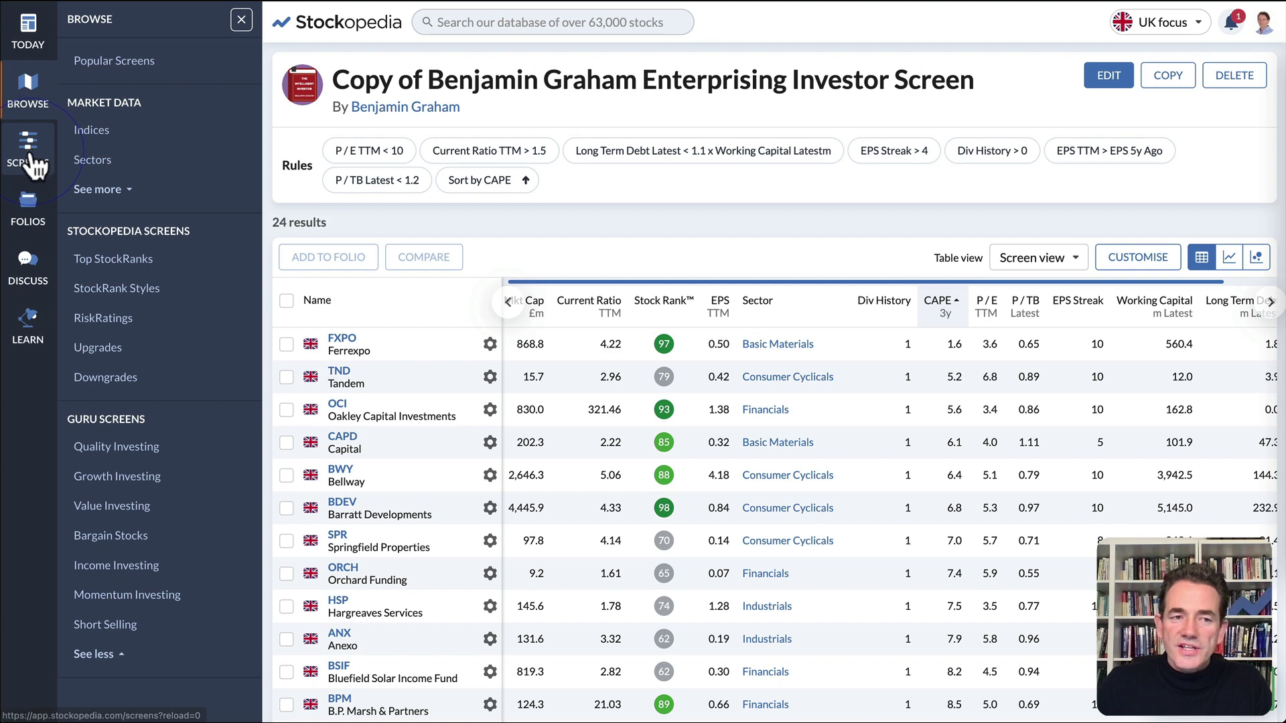
pyautogui.click(147, 137)
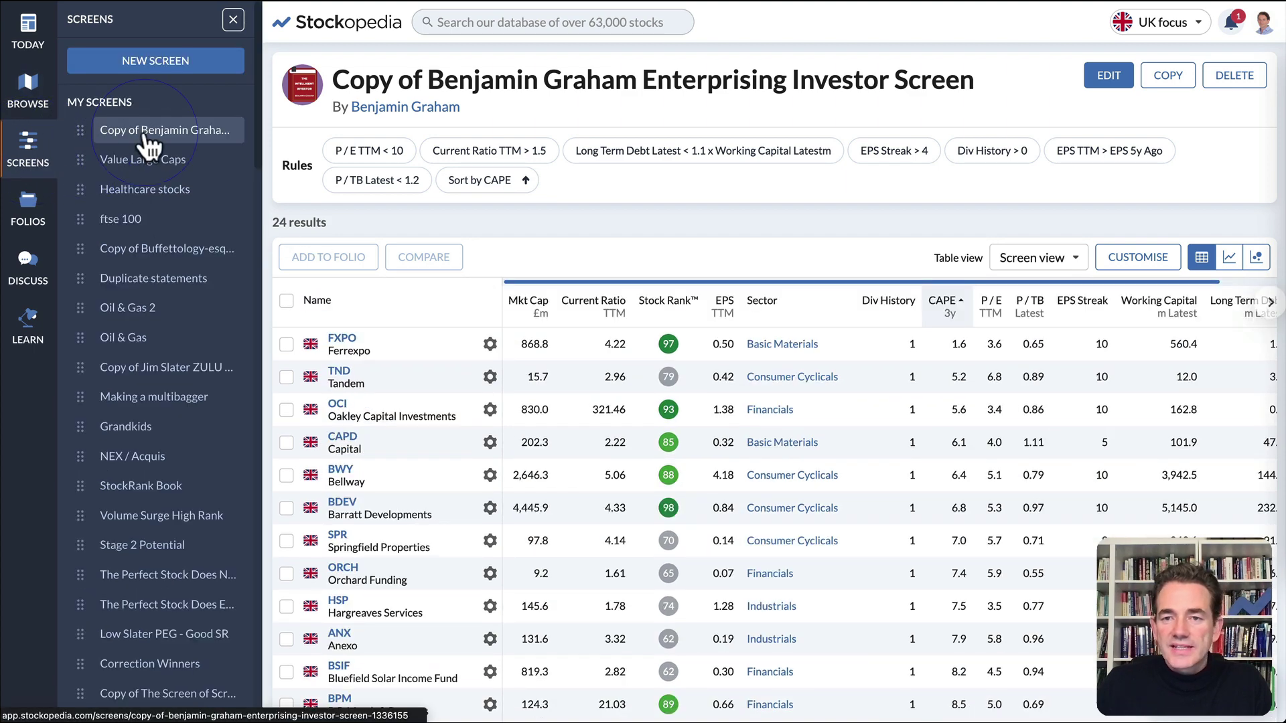